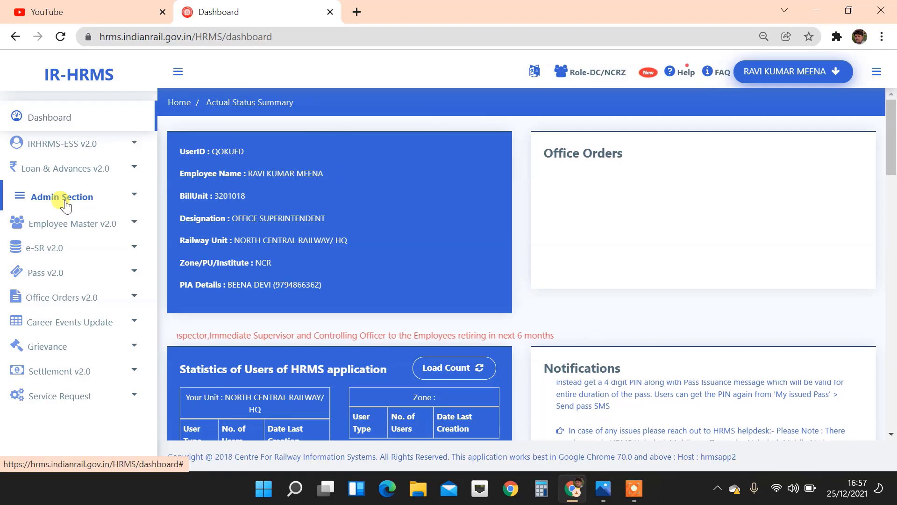
# Step: Open the Miscellaneous Reports page of the Admin Section and check the report's as-on date
pyautogui.moveTo(3, 184)
pyautogui.mouseDown()
pyautogui.moveTo(11, 212)
pyautogui.moveTo(126, 209)
pyautogui.mouseUp()
pyautogui.press('Escape')
pyautogui.click(96, 196)
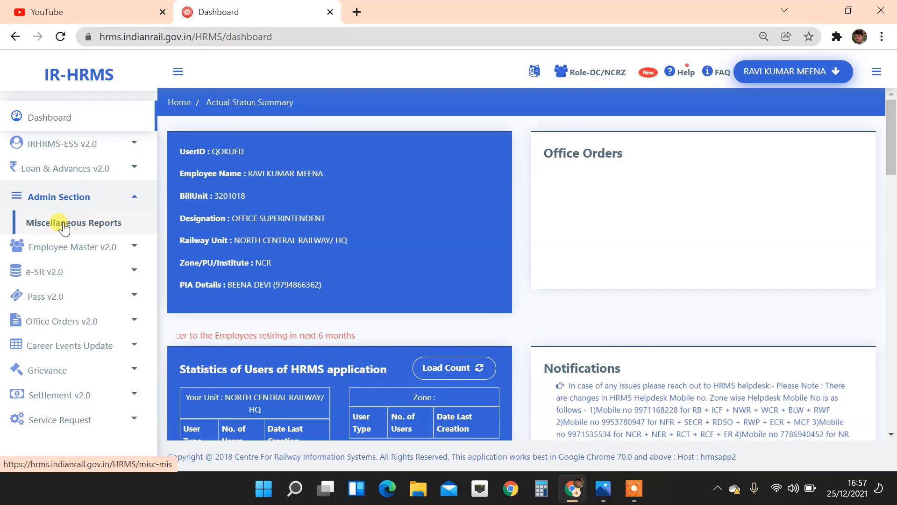
pyautogui.click(96, 228)
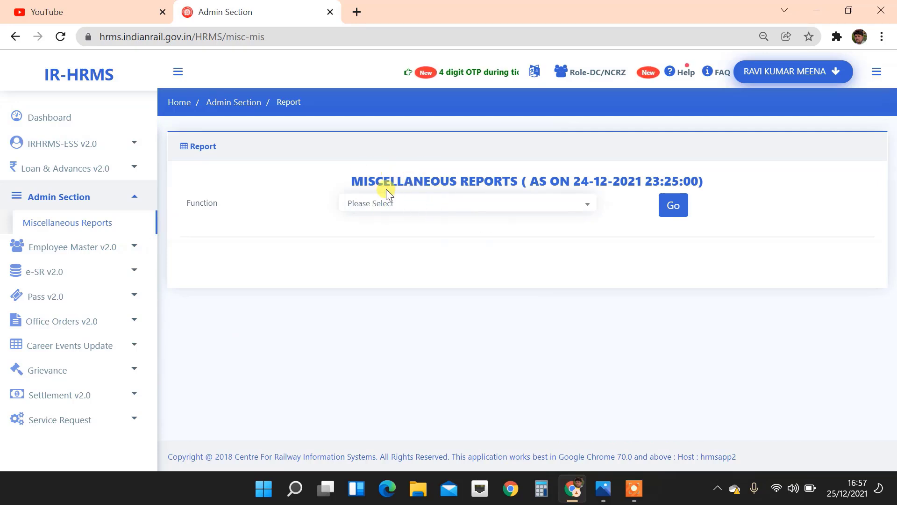
pyautogui.moveTo(352, 181); pyautogui.dragTo(655, 179)
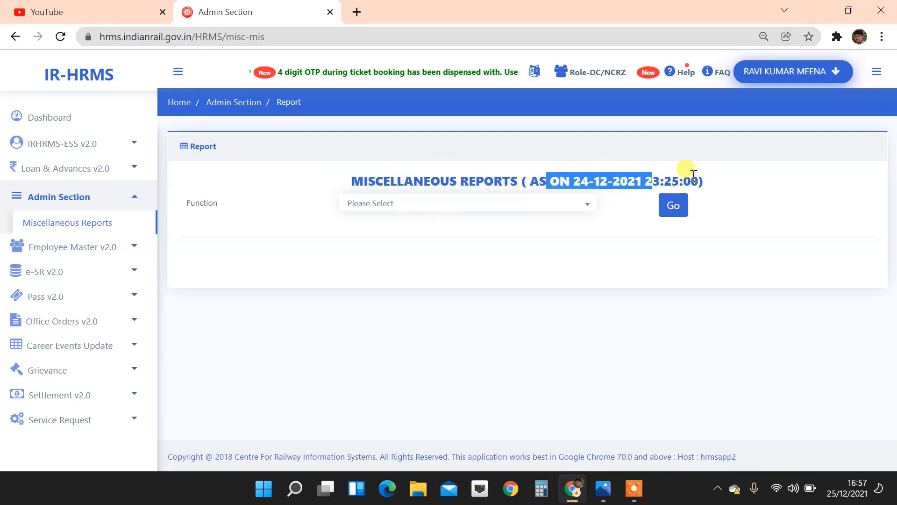
pyautogui.click(520, 241)
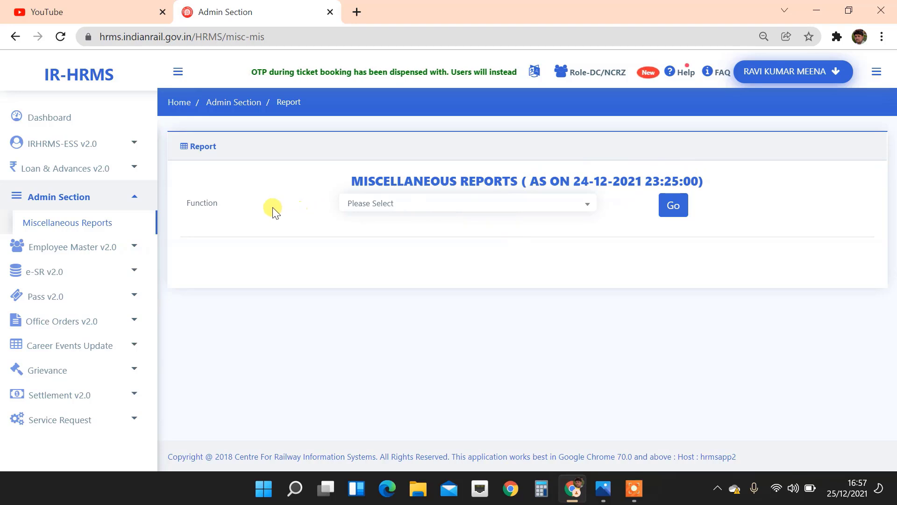
# Step: Look through the available report functions and generate the "Exception : Aadhaar Inconsistencies" report
pyautogui.click(402, 206)
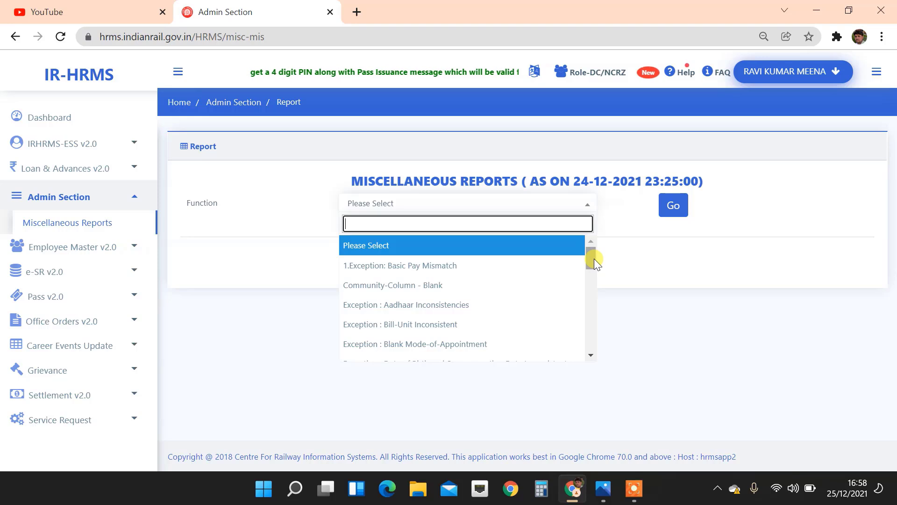
pyautogui.moveTo(593, 255); pyautogui.dragTo(591, 343)
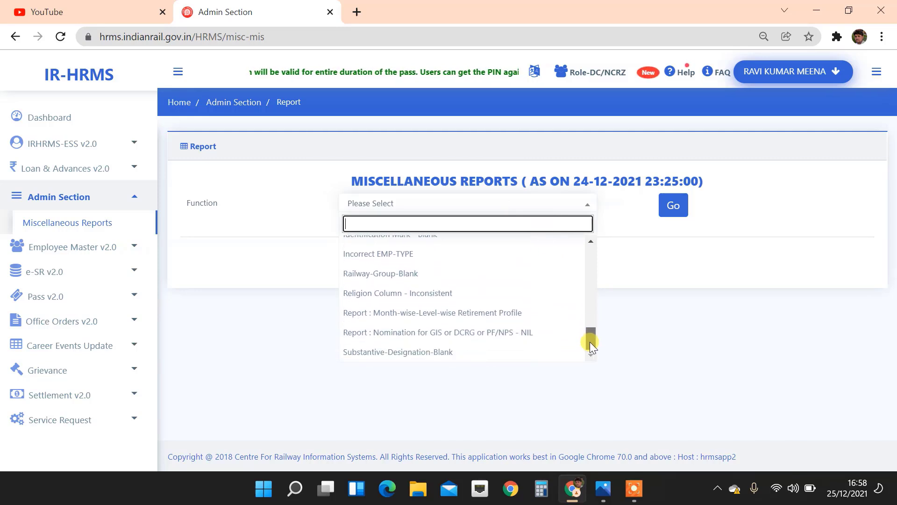
pyautogui.moveTo(590, 345); pyautogui.dragTo(592, 239)
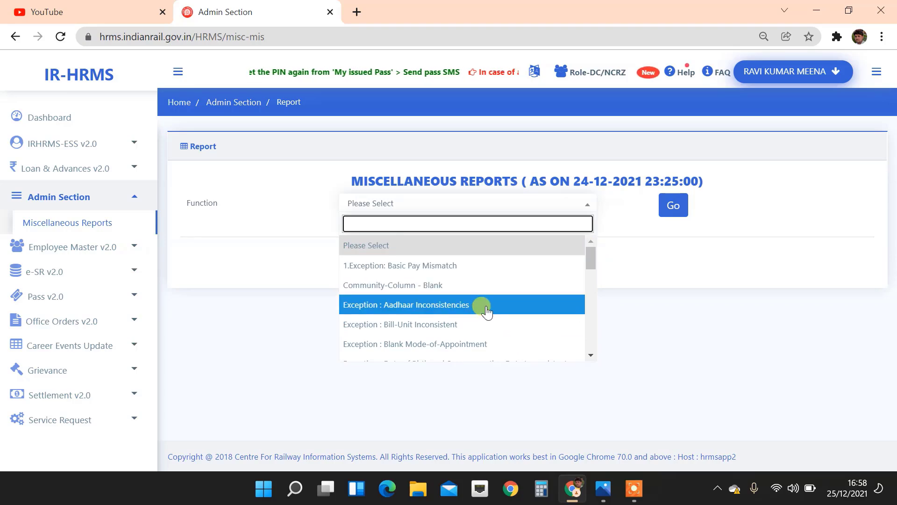
pyautogui.click(456, 311)
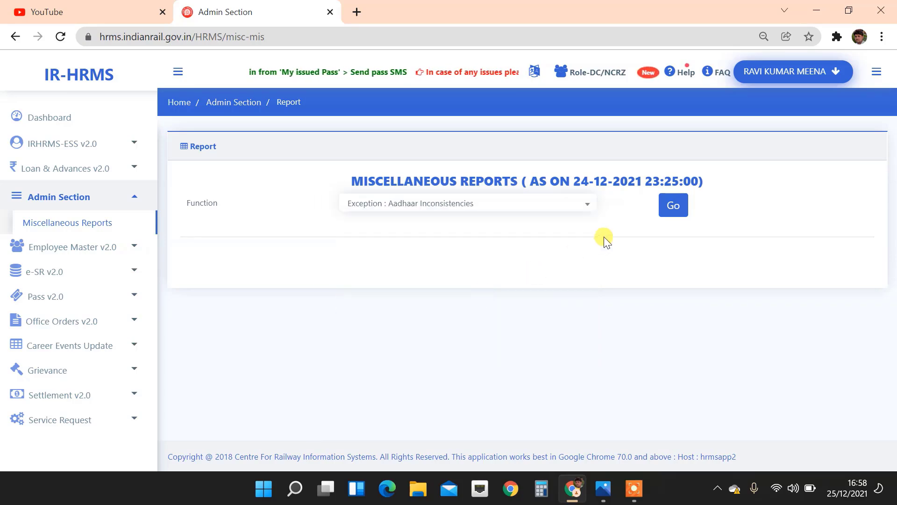
pyautogui.click(673, 211)
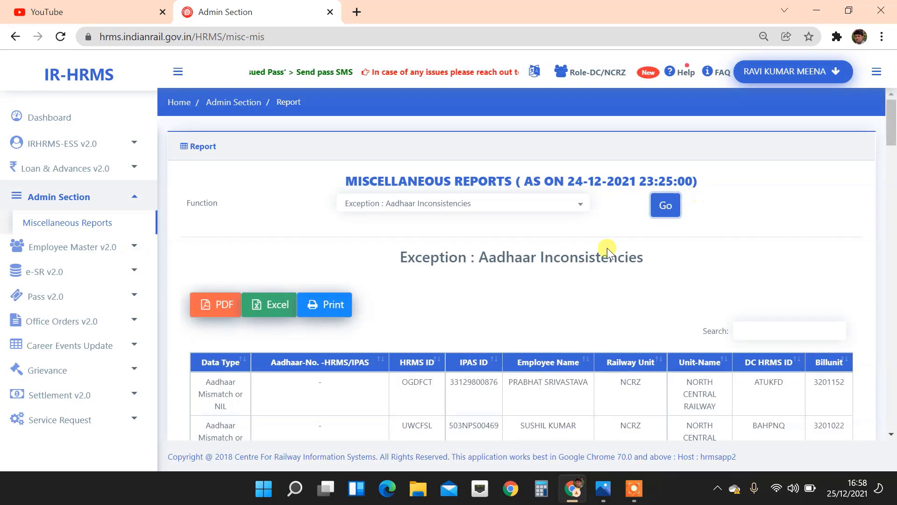
# Step: Examine the Aadhaar inconsistency records, checking the first row's HRMS ID, IPAS ID, employee name, railway unit, DC HRMS ID and bill unit
pyautogui.scroll(-7, 502, 303)
pyautogui.scroll(-20, 513, 308)
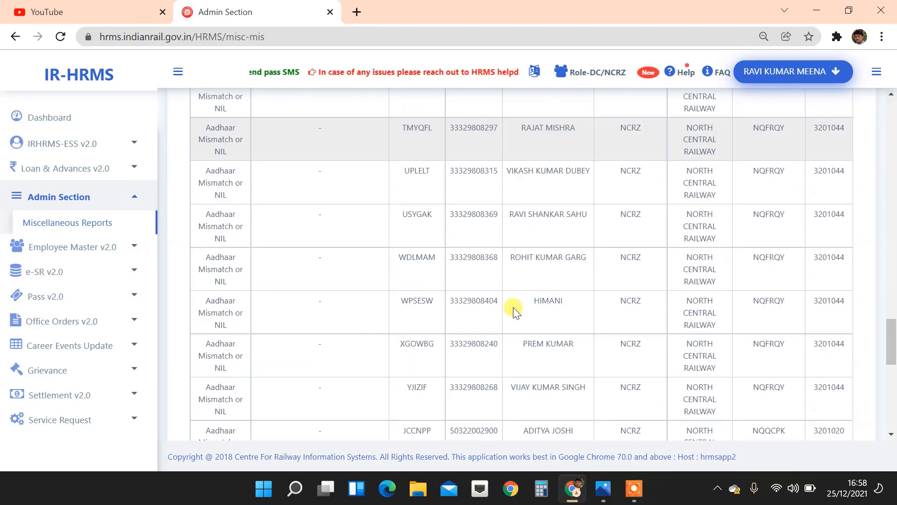
pyautogui.scroll(5, 513, 309)
pyautogui.scroll(15, 513, 308)
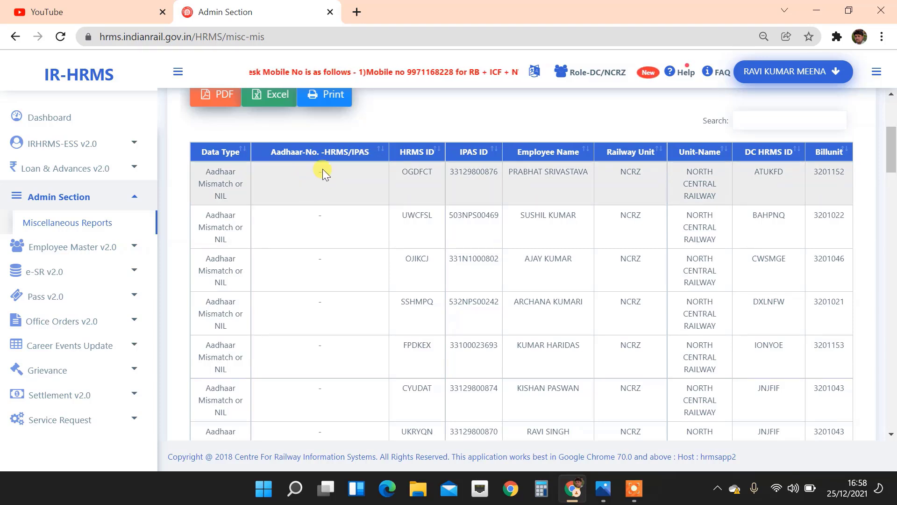
pyautogui.doubleClick(433, 171)
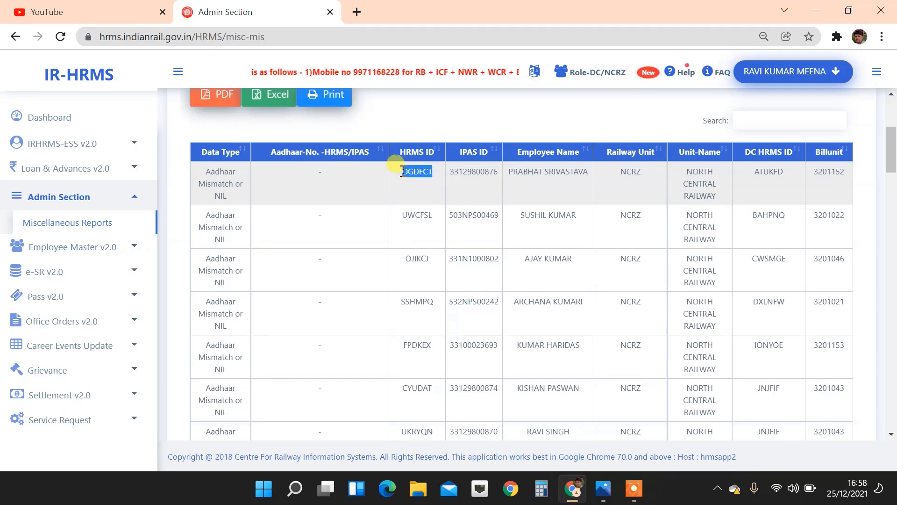
pyautogui.moveTo(498, 171); pyautogui.dragTo(445, 168)
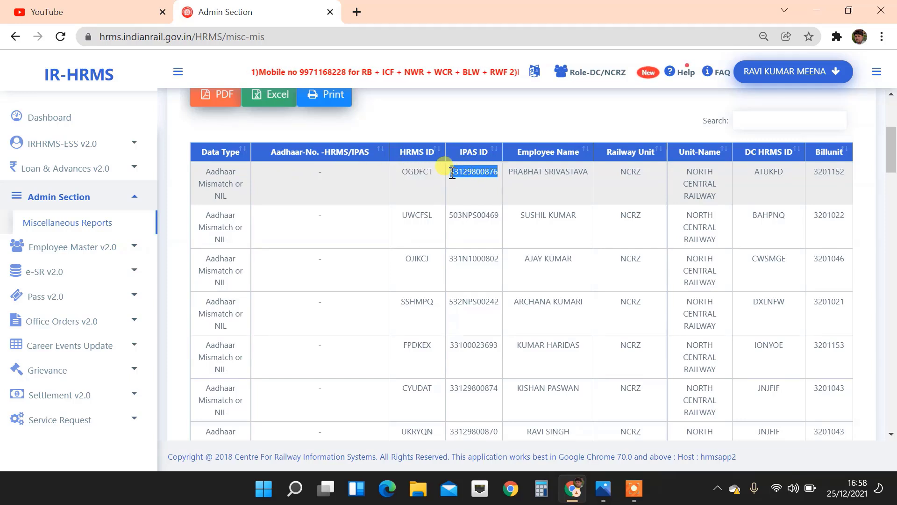
pyautogui.click(561, 169)
pyautogui.doubleClick(562, 169)
pyautogui.moveTo(637, 171); pyautogui.dragTo(619, 170)
pyautogui.moveTo(789, 168); pyautogui.dragTo(753, 170)
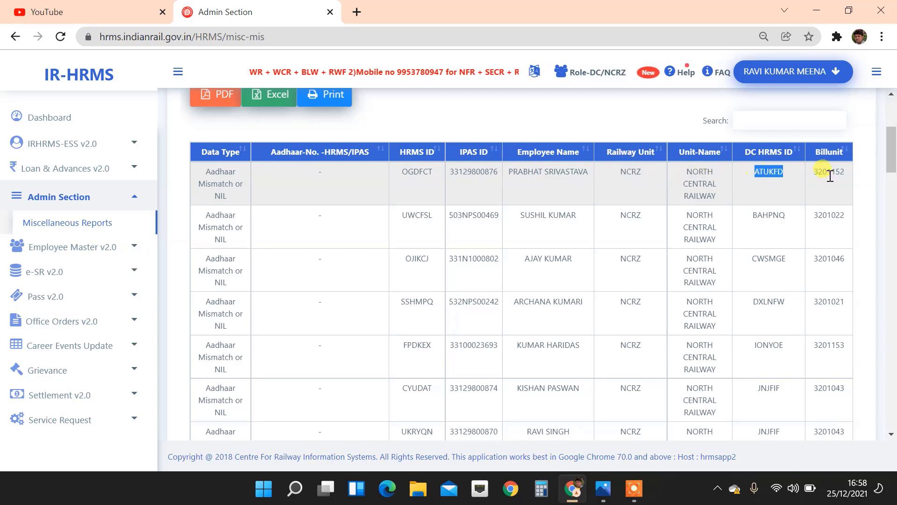
pyautogui.moveTo(846, 172); pyautogui.dragTo(816, 171)
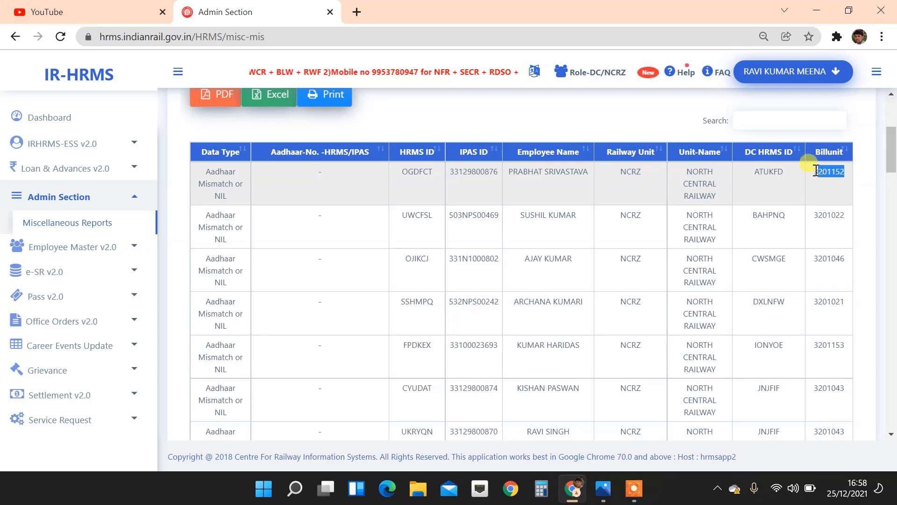
# Step: Search the Aadhaar inconsistencies table for "bah" and clear the search to restore the full list
pyautogui.click(774, 121)
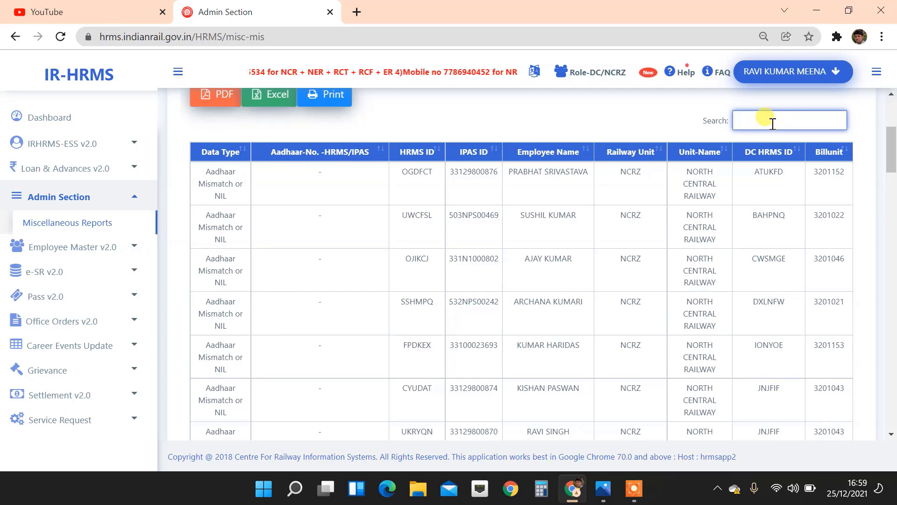
pyautogui.write('bah')
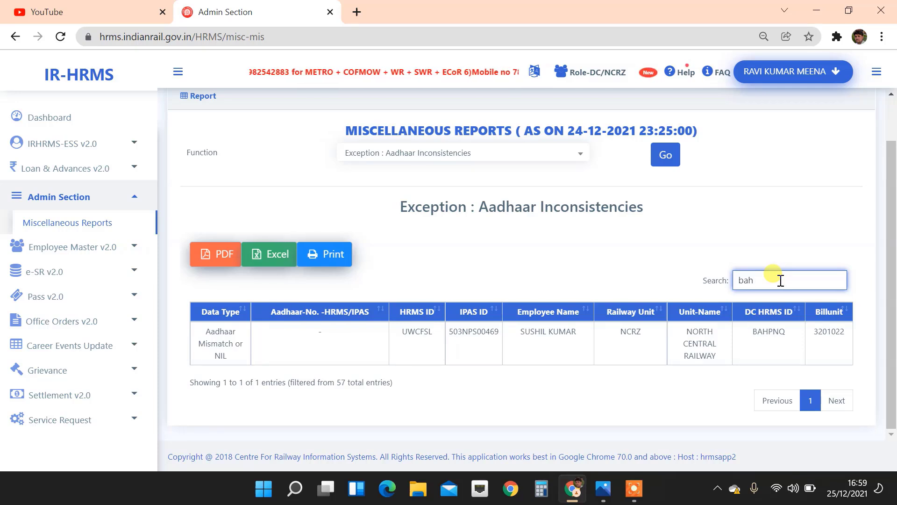
pyautogui.press('BackSpace')
pyautogui.press('BackSpace')
pyautogui.hotkey('ctrl', 'a')
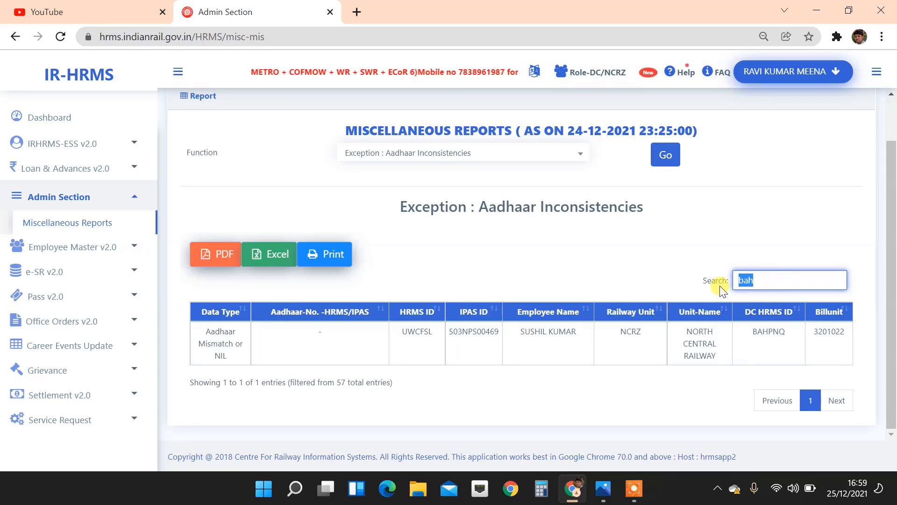
pyautogui.press('BackSpace')
pyautogui.scroll(-3, 717, 278)
pyautogui.scroll(4, 687, 201)
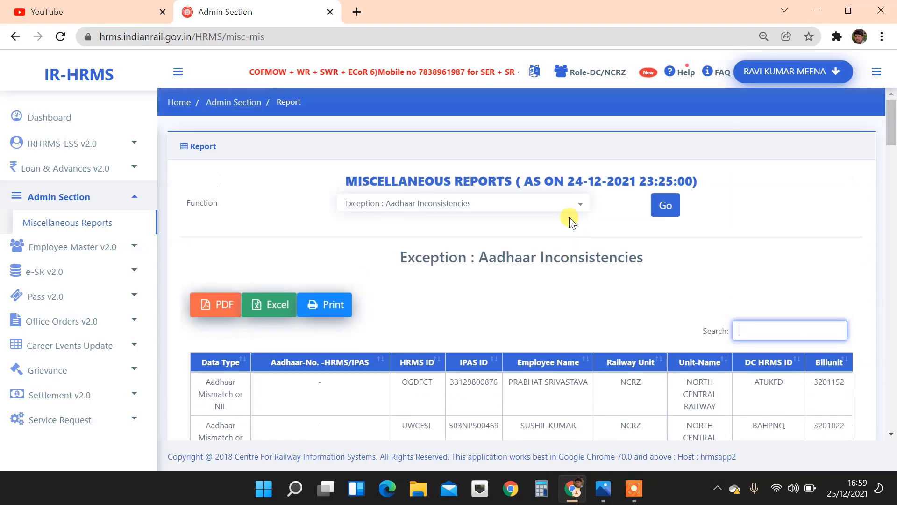
# Step: Generate the "1.Exception: Basic Pay Mismatch" report and examine the basic pay difference in its first row
pyautogui.click(535, 204)
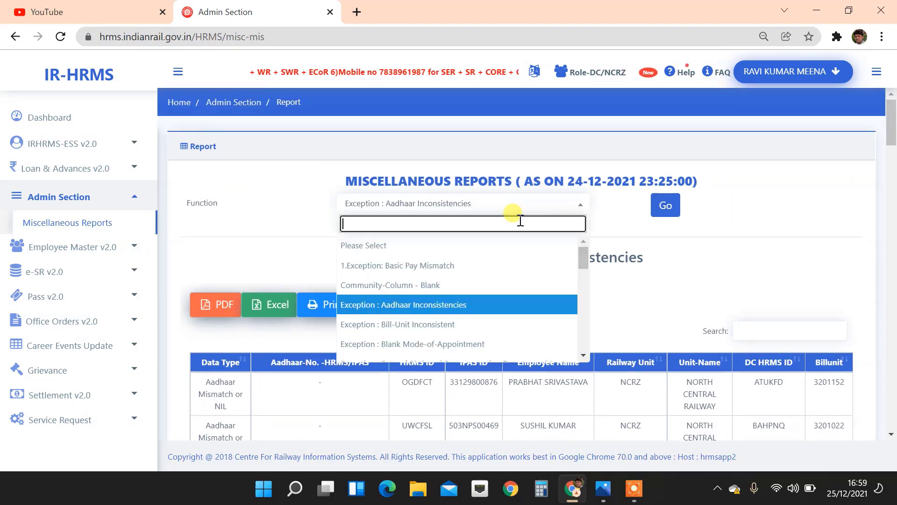
pyautogui.click(486, 274)
pyautogui.click(655, 208)
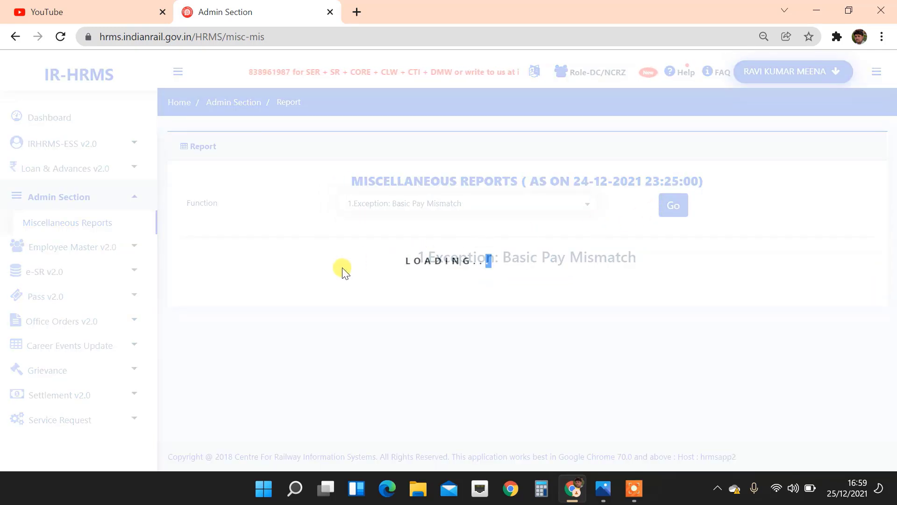
pyautogui.scroll(-3, 342, 267)
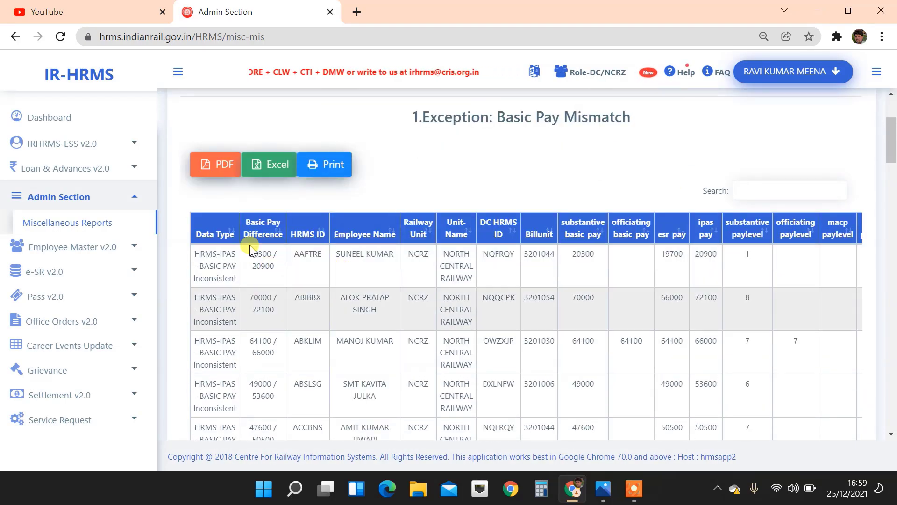
pyautogui.moveTo(249, 254); pyautogui.dragTo(268, 270)
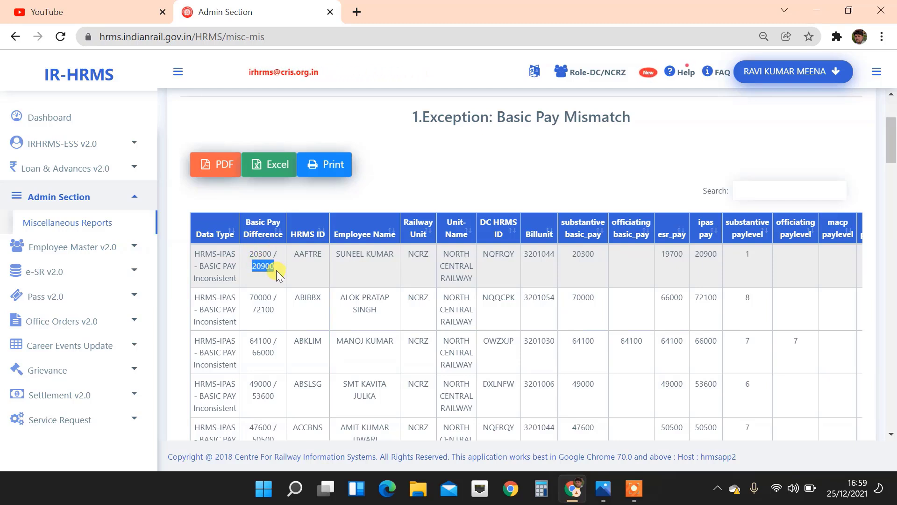
pyautogui.moveTo(249, 254); pyautogui.dragTo(270, 254)
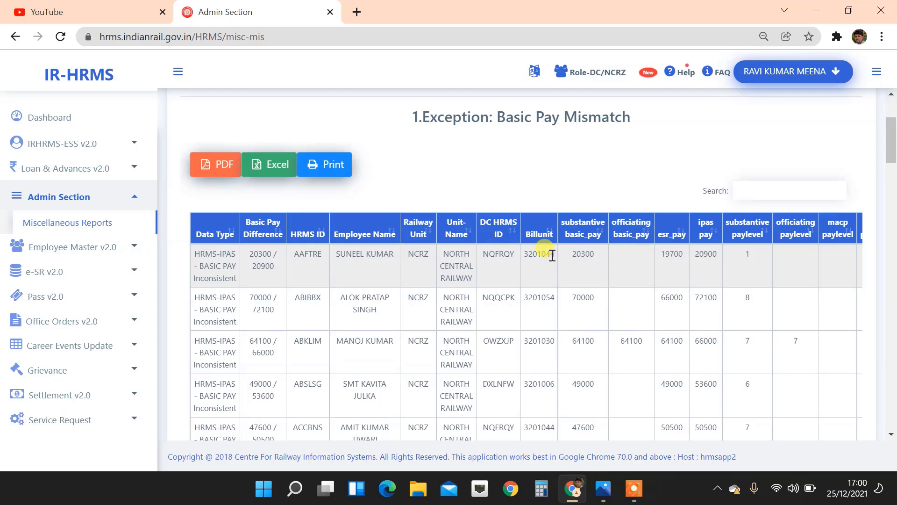
pyautogui.scroll(-2, 468, 210)
# Step: Generate the "Exception : Bill-Unit Inconsistent" report
pyautogui.scroll(5, 480, 201)
pyautogui.click(480, 208)
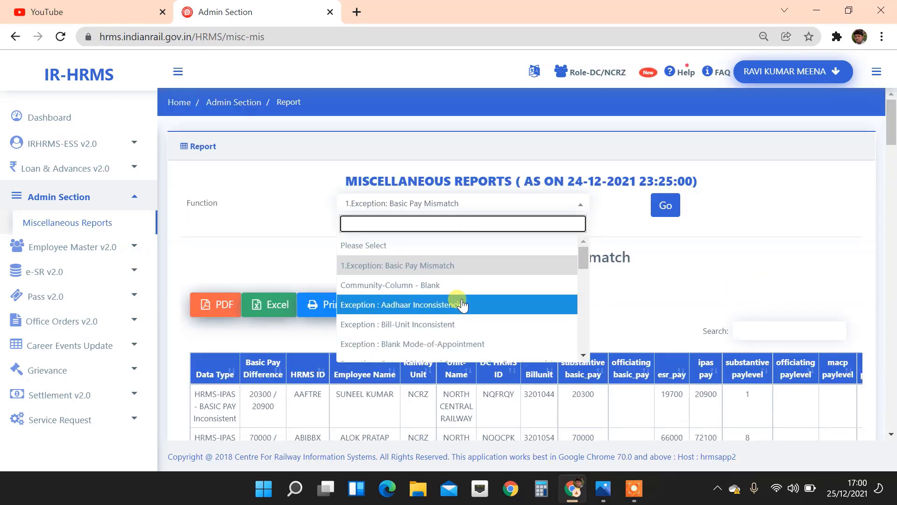
pyautogui.click(462, 327)
pyautogui.click(665, 205)
# Step: Examine the first bill-unit record, comparing its two bill units and checking the employee details, DC HRMS ID and bill unit
pyautogui.scroll(-4, 579, 225)
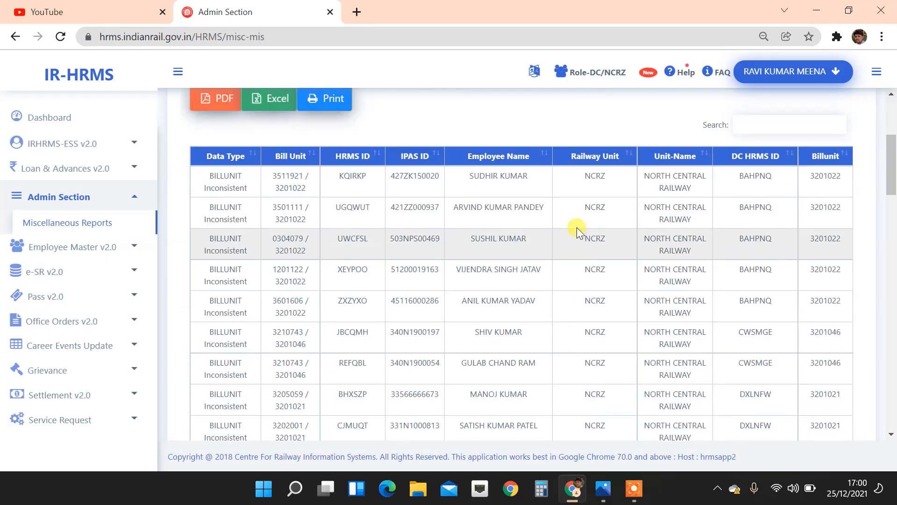
pyautogui.scroll(3, 576, 227)
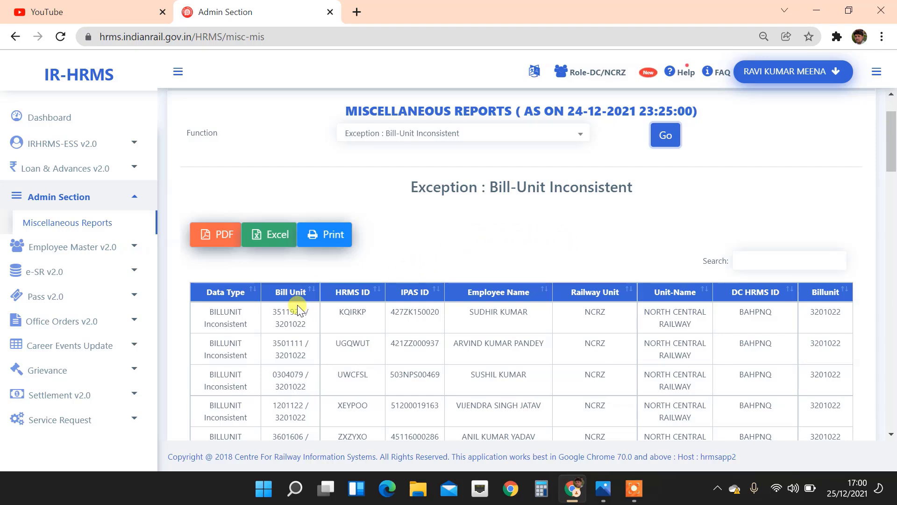
pyautogui.moveTo(273, 311); pyautogui.dragTo(304, 312)
pyautogui.click(283, 327)
pyautogui.doubleClick(283, 327)
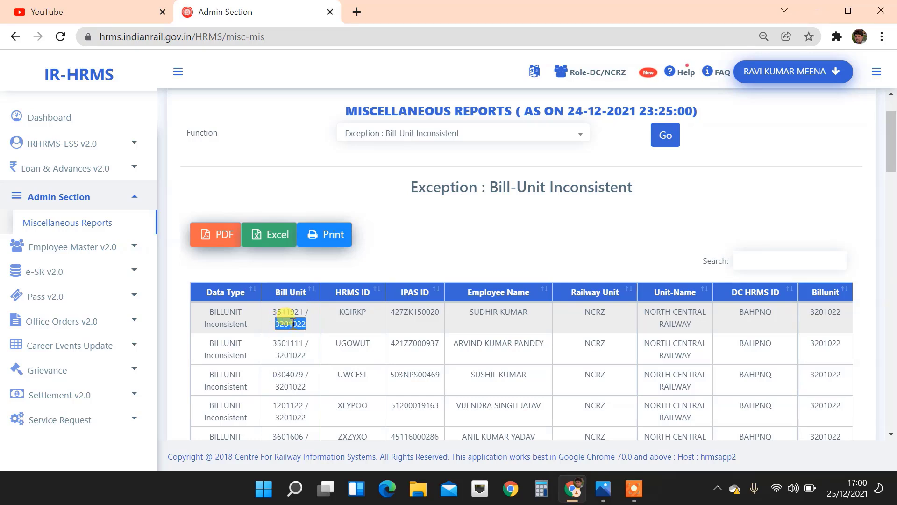
pyautogui.click(286, 307)
pyautogui.moveTo(351, 312); pyautogui.dragTo(505, 308)
pyautogui.moveTo(773, 311); pyautogui.dragTo(733, 312)
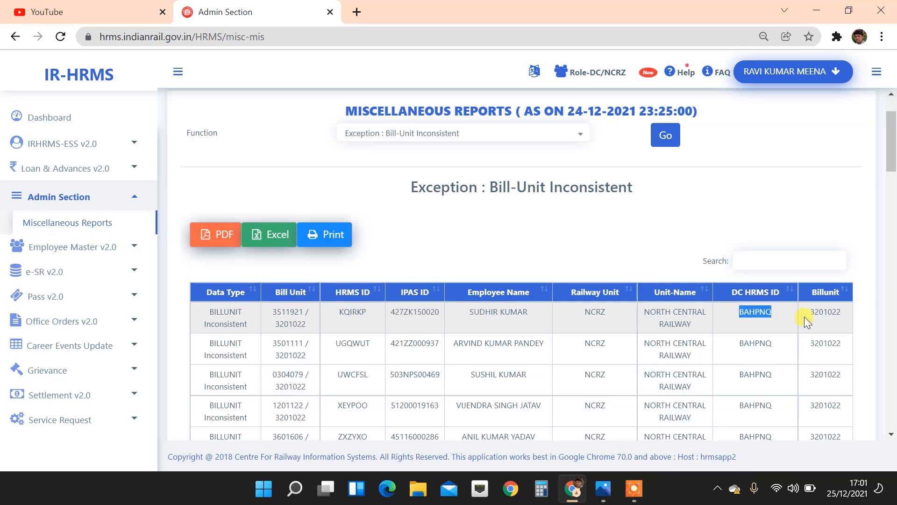
pyautogui.moveTo(841, 312); pyautogui.dragTo(814, 314)
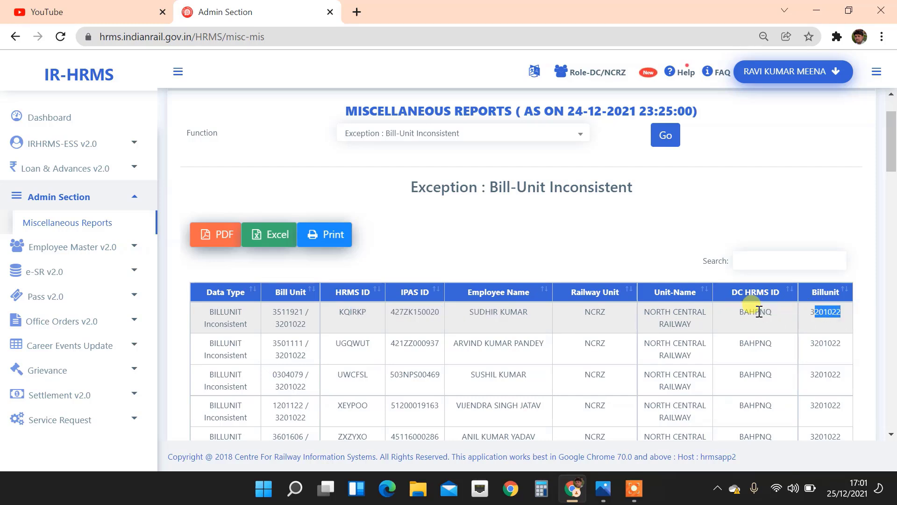
# Step: Sort the bill-unit inconsistency table by DC HRMS ID in descending order
pyautogui.click(787, 298)
pyautogui.click(788, 298)
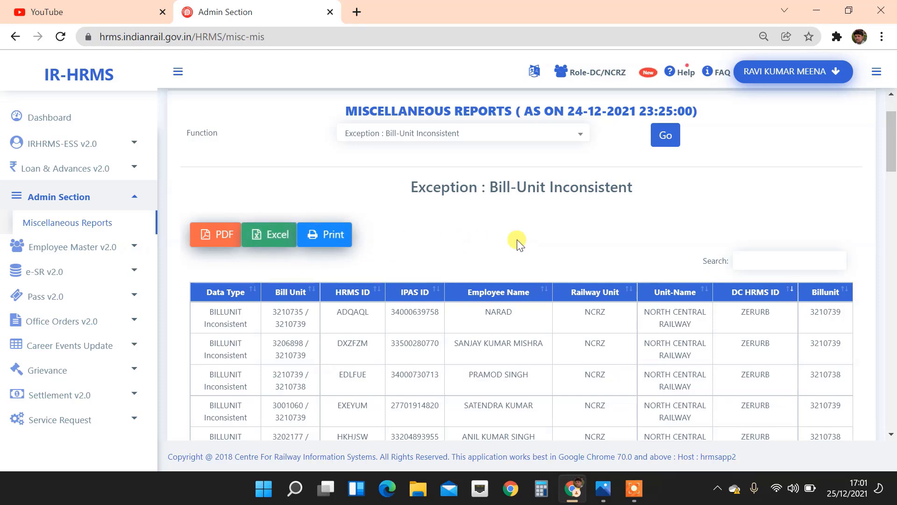
pyautogui.click(788, 294)
pyautogui.click(789, 294)
pyautogui.click(771, 260)
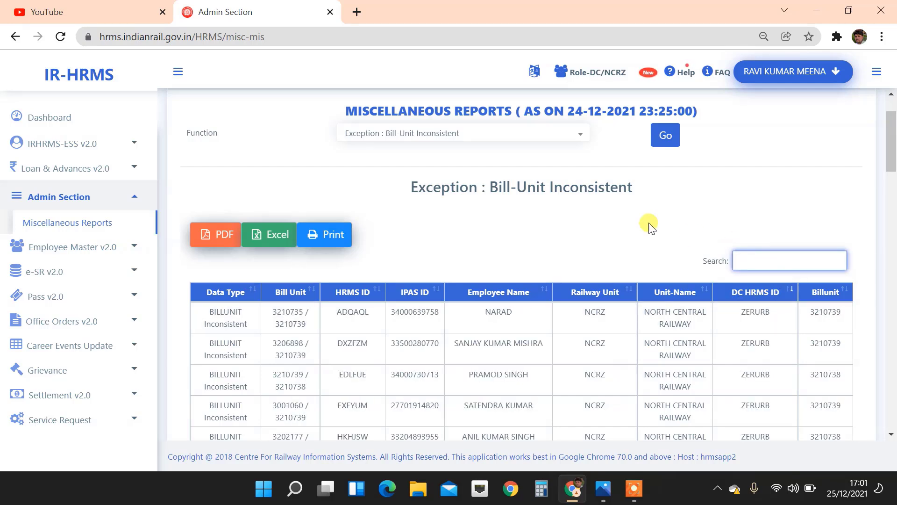
# Step: Generate the "Exception : D-O-B Inconsistent" report
pyautogui.click(541, 134)
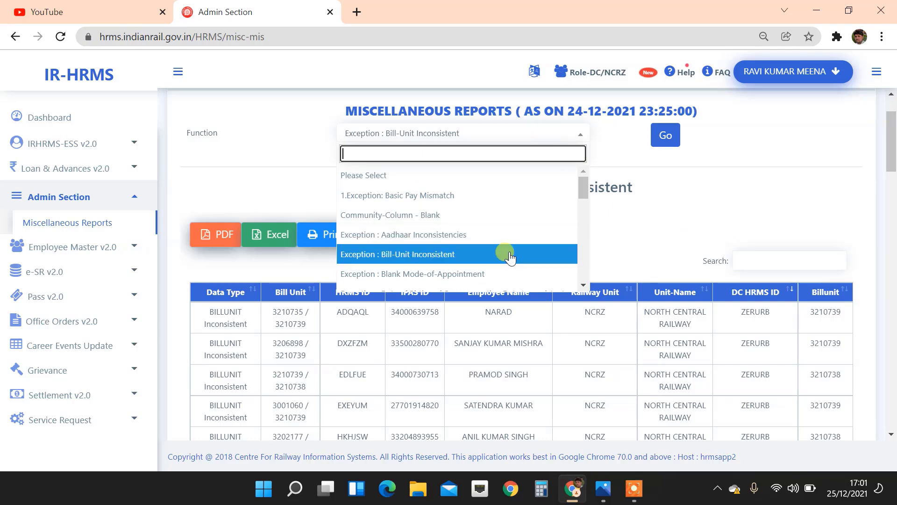
pyautogui.scroll(-5, 507, 257)
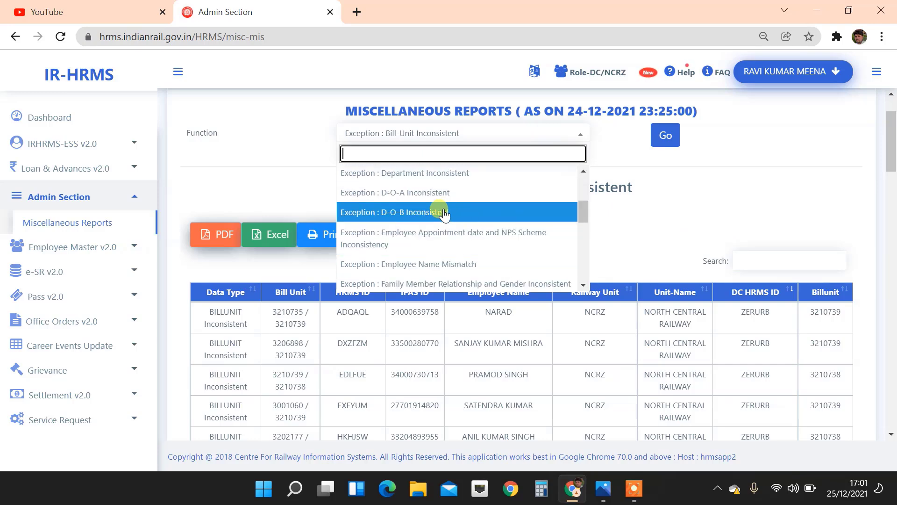
pyautogui.click(444, 212)
pyautogui.click(665, 135)
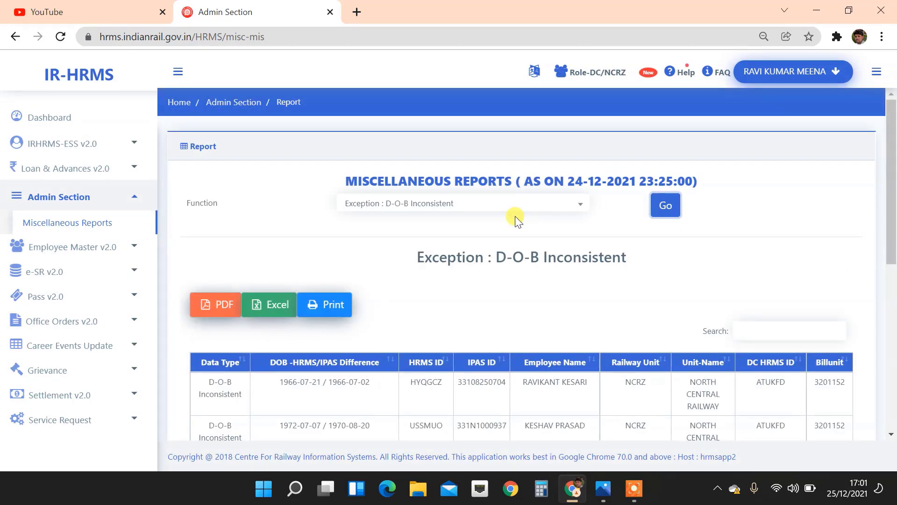
# Step: Examine the first date-of-birth record, comparing its HRMS date of birth with its IPAS date of birth
pyautogui.scroll(-3, 371, 287)
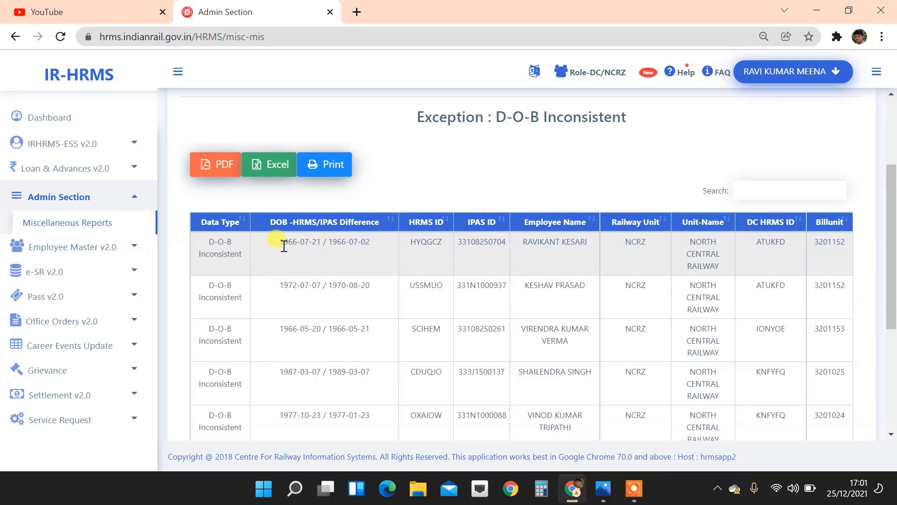
pyautogui.moveTo(279, 242); pyautogui.dragTo(320, 246)
pyautogui.moveTo(375, 240); pyautogui.dragTo(332, 241)
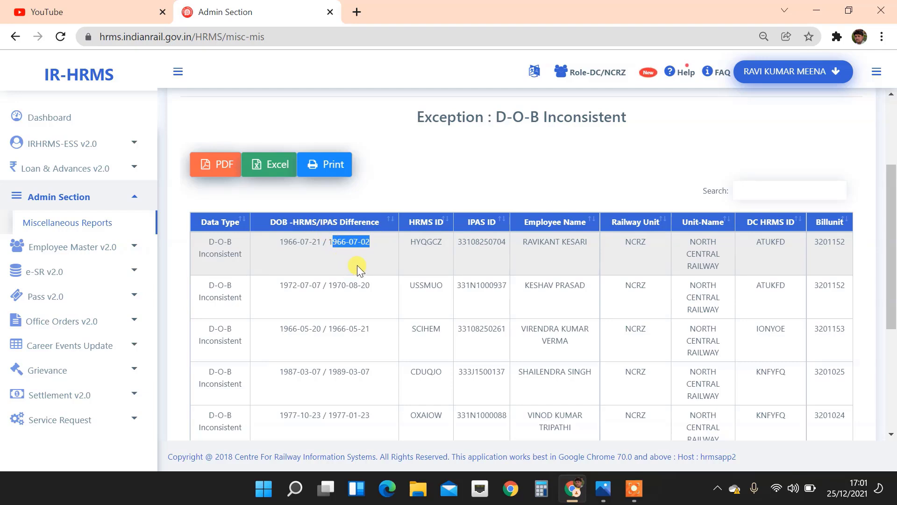
pyautogui.click(363, 248)
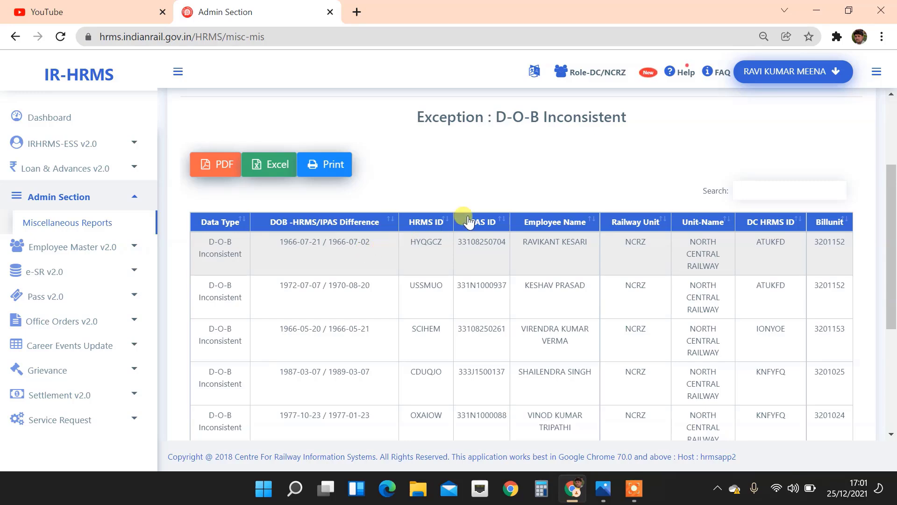
# Step: Review the available miscellaneous report functions back to the start of the list, without choosing another report
pyautogui.scroll(3, 471, 220)
pyautogui.click(532, 205)
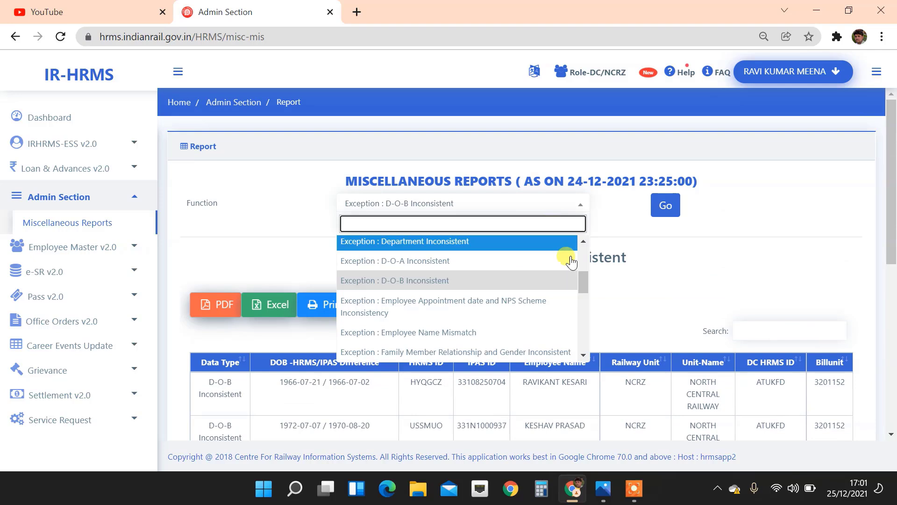
pyautogui.moveTo(582, 285); pyautogui.dragTo(718, 234)
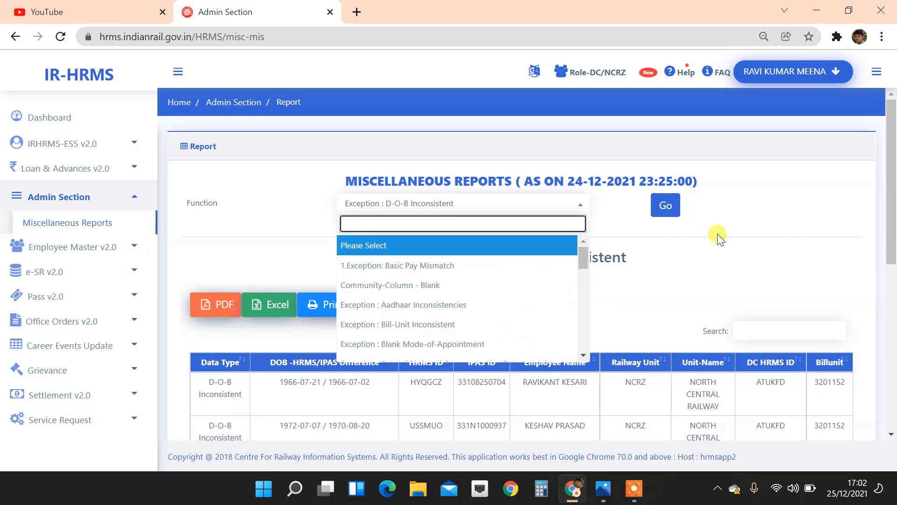
pyautogui.click(717, 234)
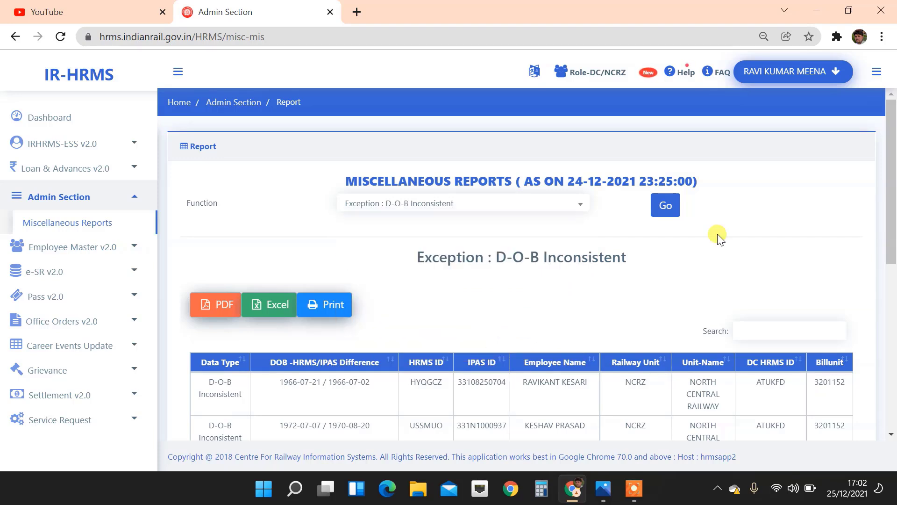